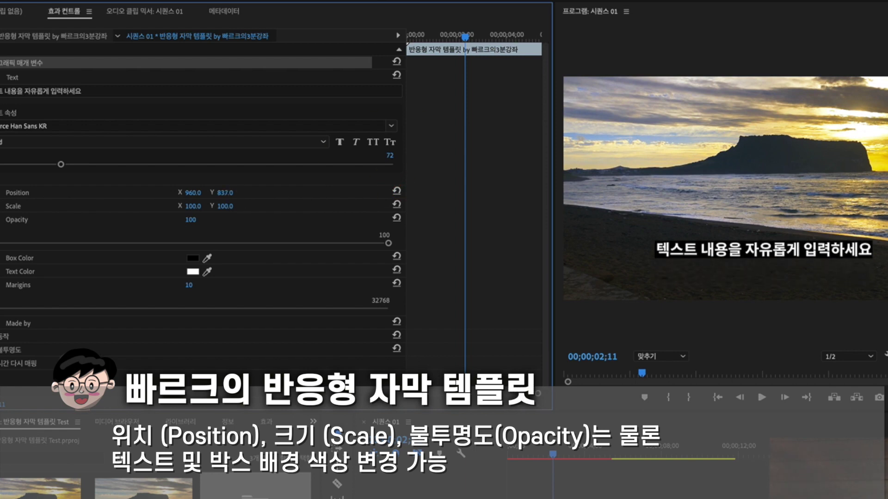
# Try changing the caption's scale and reset it to 100
pyautogui.moveTo(214, 206); pyautogui.dragTo(141, 218)
pyautogui.click(396, 204)
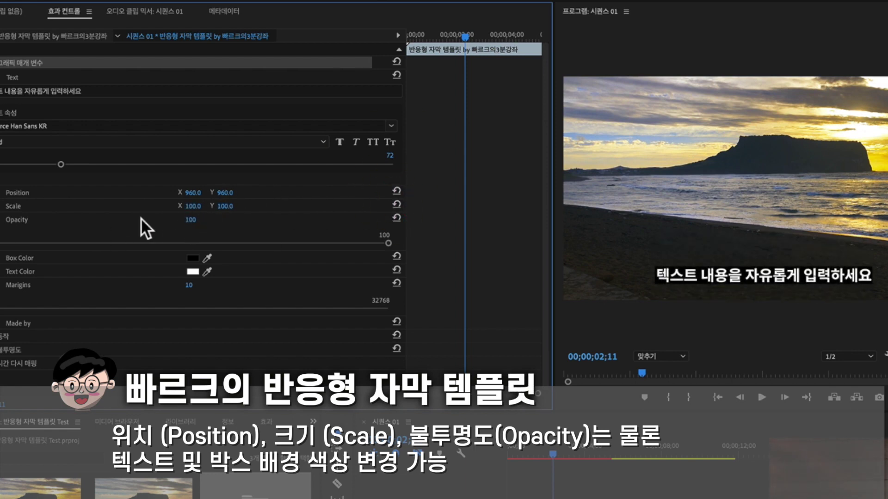
# Try a dark red box color and a different text color on the caption, and reset the text color to white
pyautogui.click(193, 258)
pyautogui.click(443, 298)
pyautogui.click(708, 147)
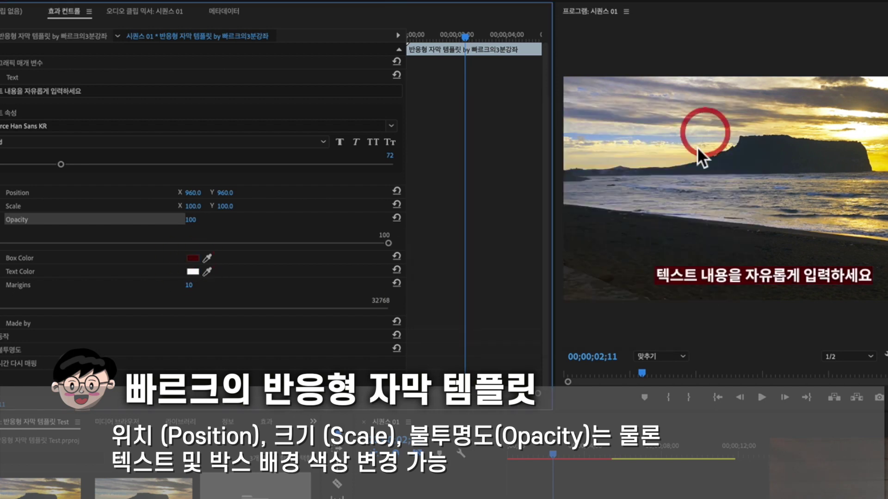
pyautogui.click(193, 272)
pyautogui.press('Return')
pyautogui.click(396, 270)
pyautogui.click(19, 288)
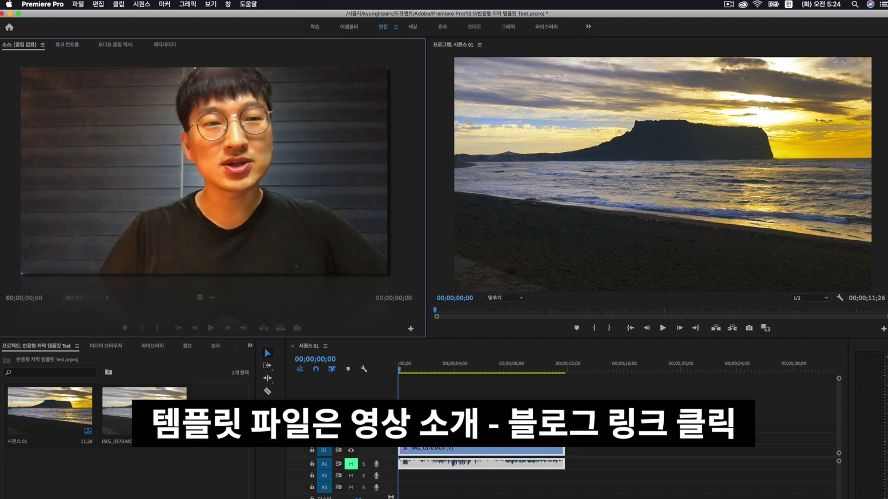
# Install the motion graphics template 반응형 자막 템플릿 by 빠르크의3분강좌(CC2019).mogrt from the 반응형 자막 템플릿(프리미어프로) download folder
pyautogui.click(182, 7)
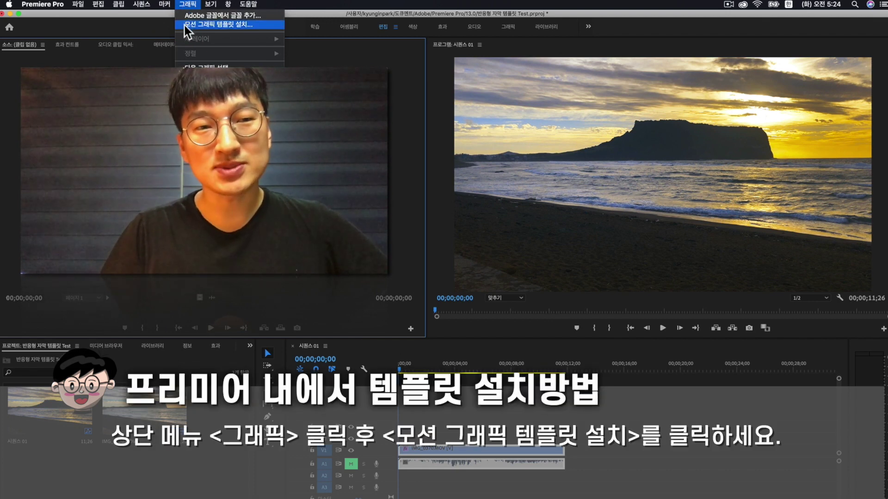
pyautogui.click(184, 26)
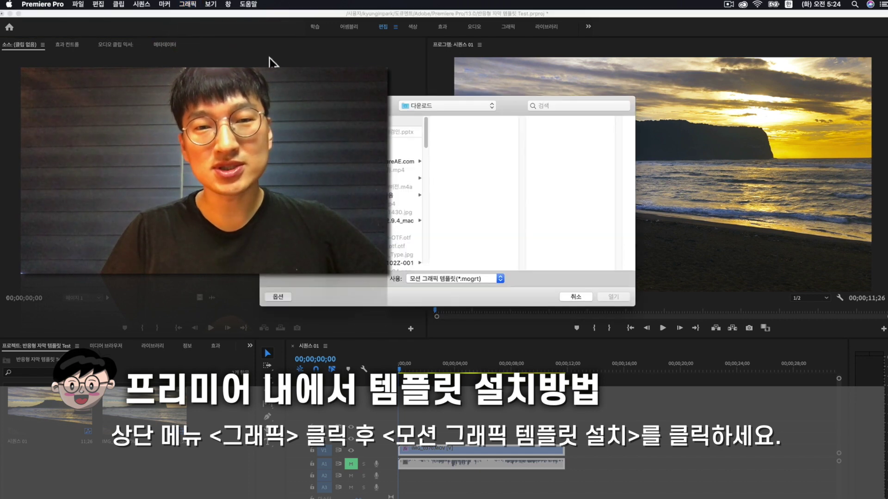
pyautogui.click(284, 141)
pyautogui.click(404, 132)
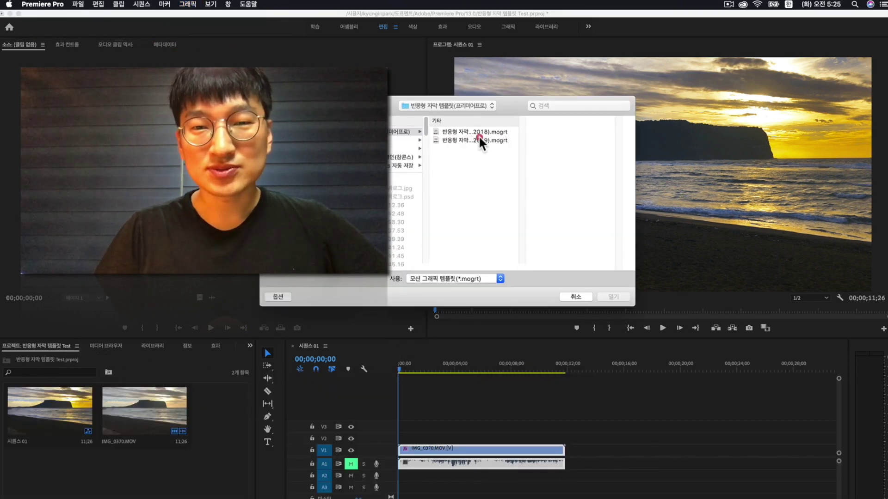
pyautogui.click(478, 140)
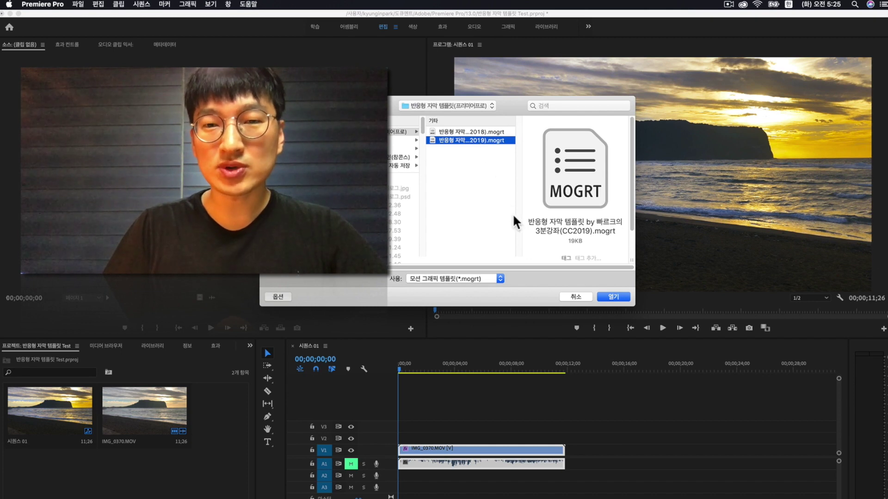
pyautogui.click(615, 297)
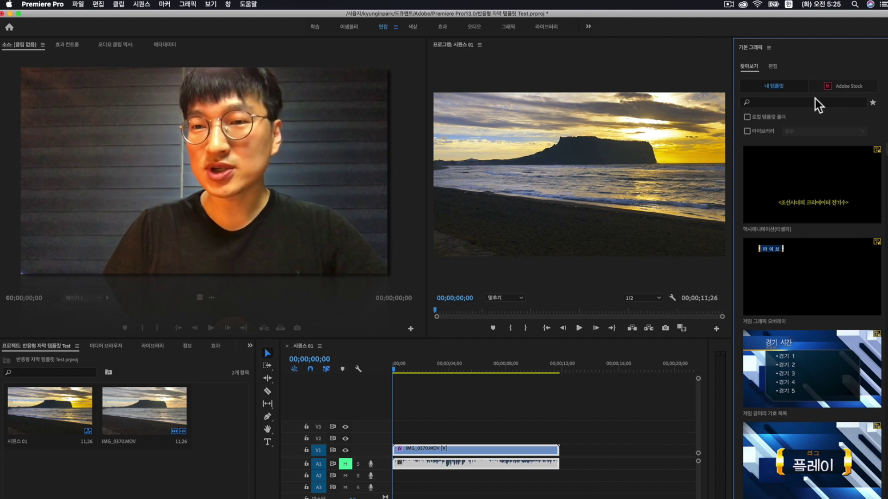
# Search the installed templates for 반응형 and place the responsive caption template on track V2 at the start of the sequence
pyautogui.click(811, 102)
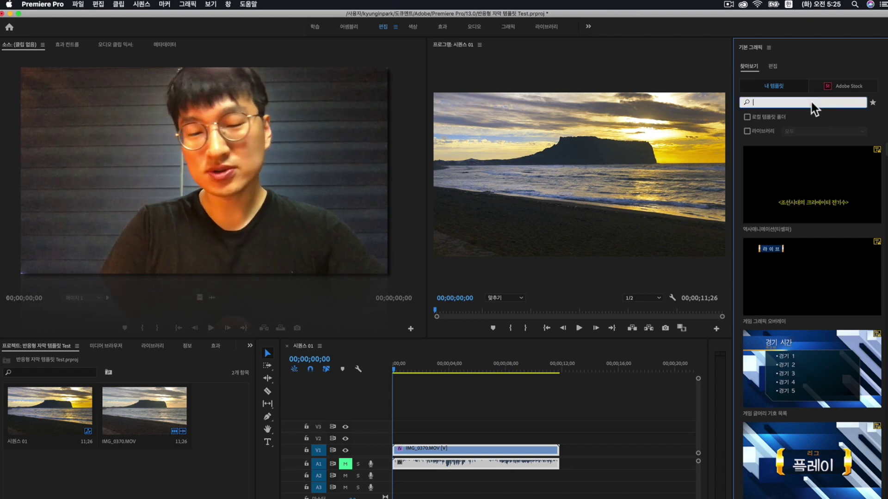
pyautogui.write('반응')
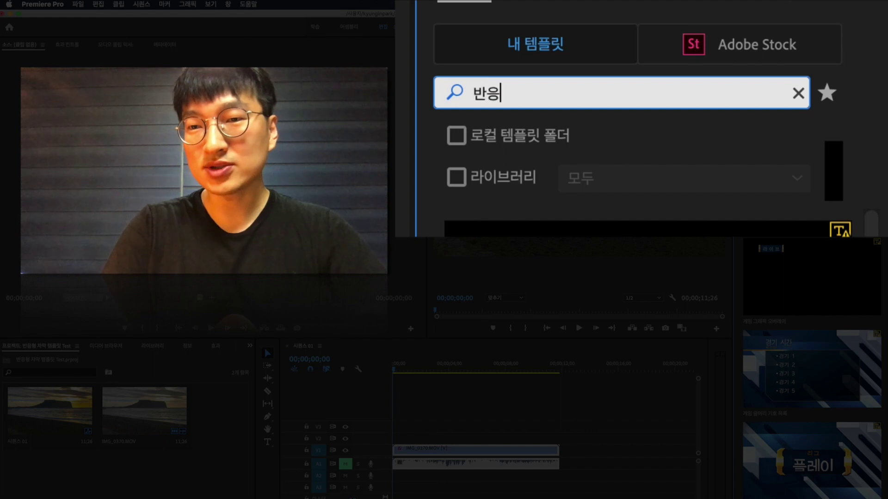
pyautogui.write('형')
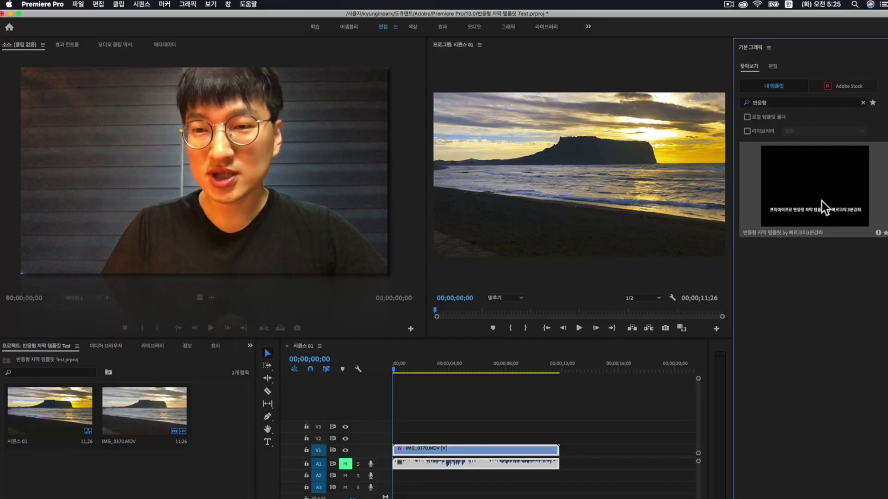
pyautogui.moveTo(822, 201); pyautogui.dragTo(396, 437)
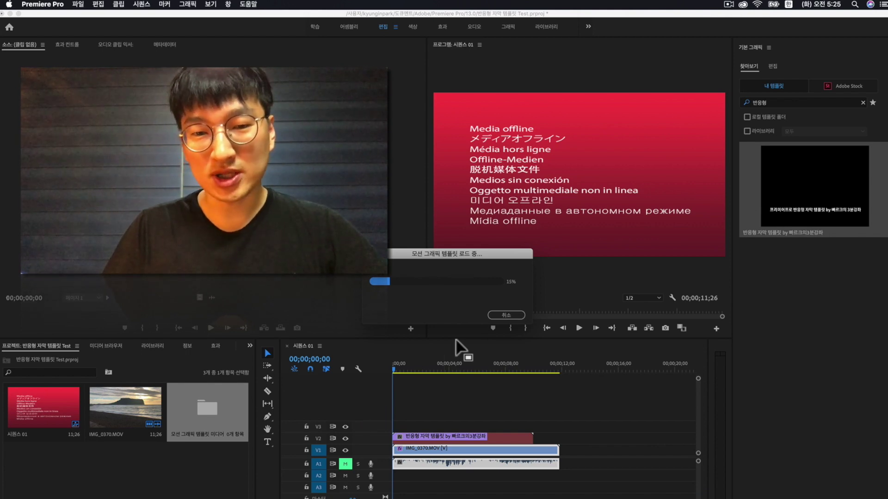
# Shorten the caption clip on V2 to about 5 seconds and place the playhead at 00;00;02;11
pyautogui.click(431, 435)
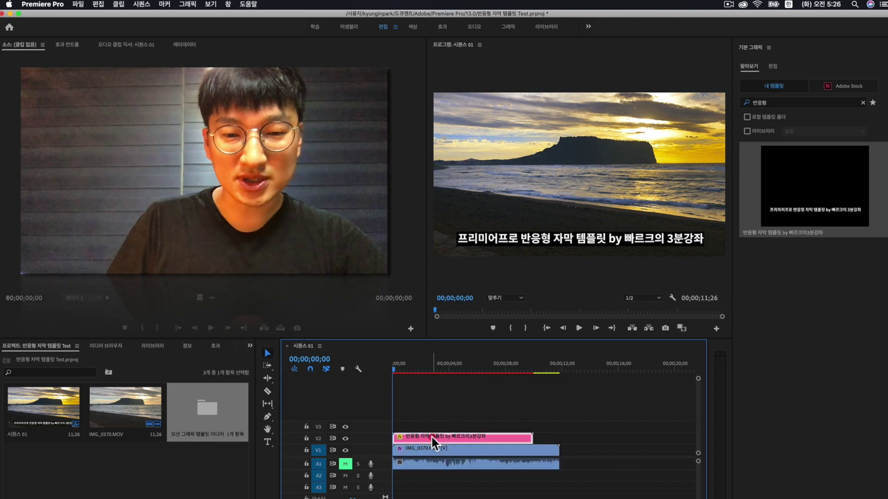
pyautogui.moveTo(531, 438); pyautogui.dragTo(468, 438)
pyautogui.click(426, 372)
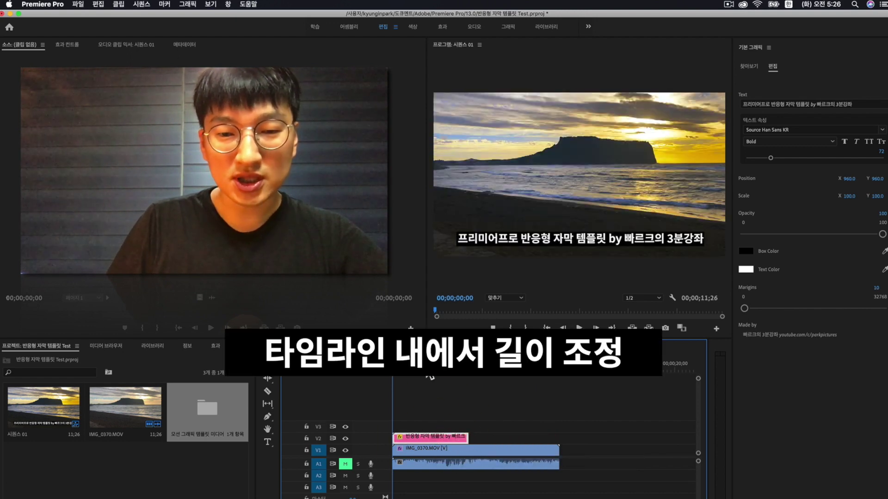
# Expand the caption clip's graphic parameters in Effect Controls and replace its text with 텍스트 내용을 자유롭게 입력하세요
pyautogui.click(418, 439)
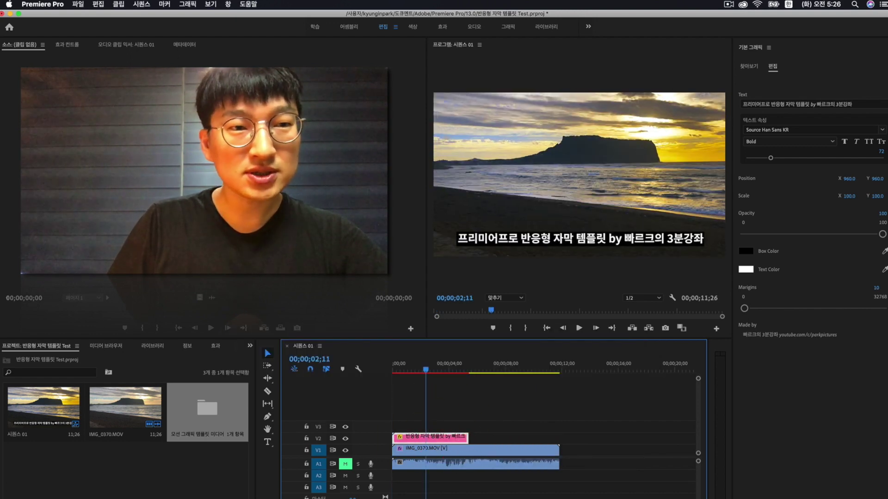
pyautogui.click(75, 46)
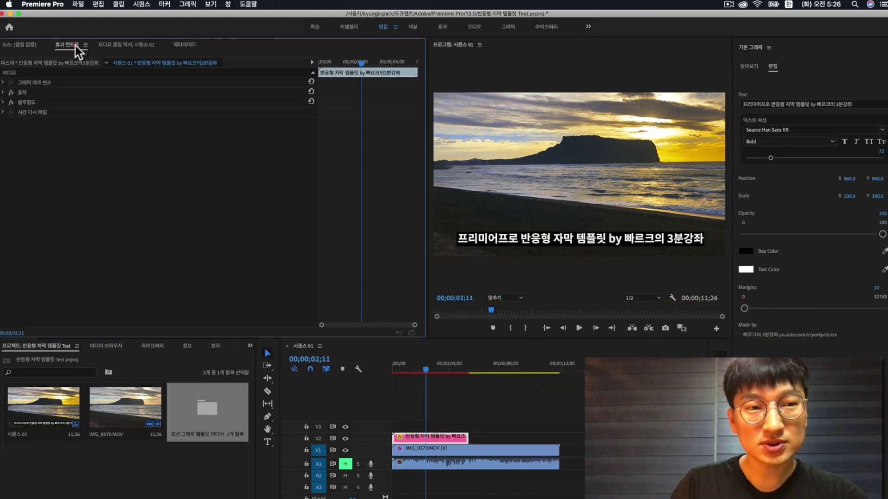
pyautogui.click(1, 82)
pyautogui.click(4, 82)
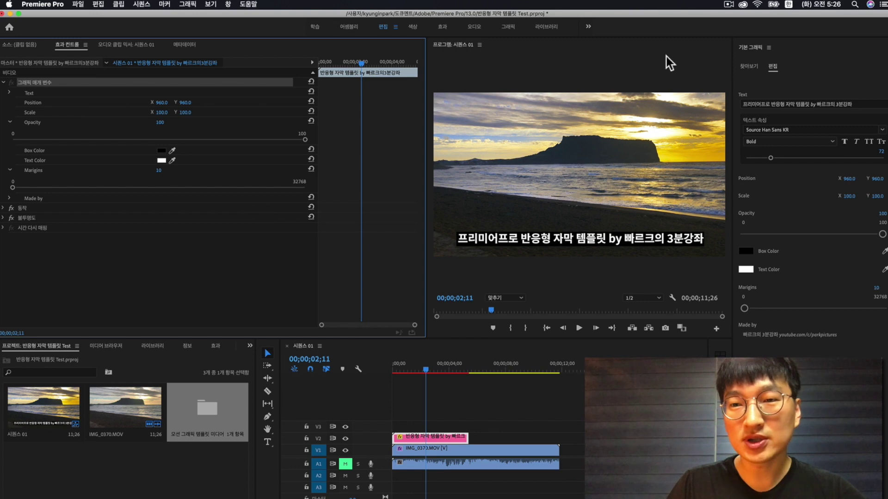
pyautogui.click(9, 92)
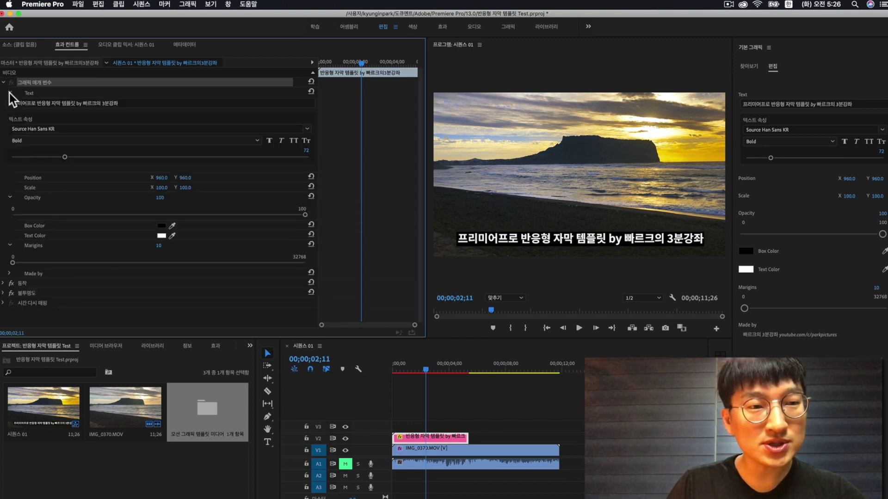
pyautogui.click(52, 103)
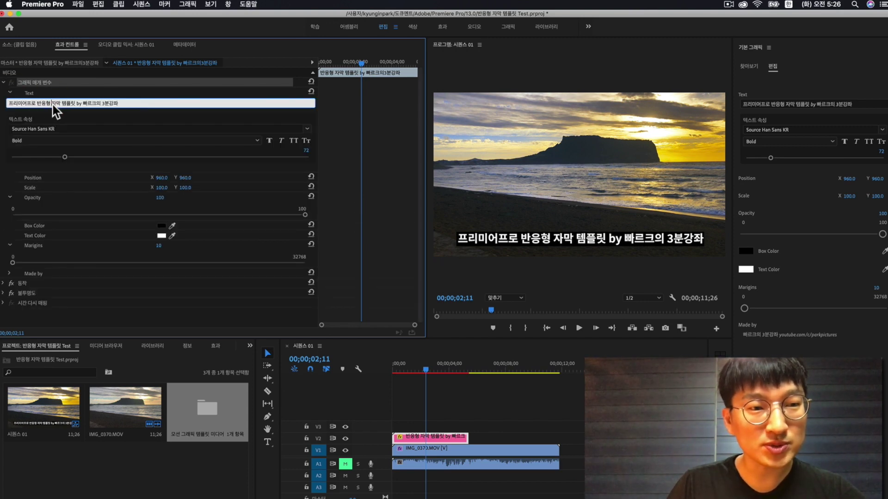
pyautogui.moveTo(129, 103); pyautogui.dragTo(3, 103)
pyautogui.write('ㅌ')
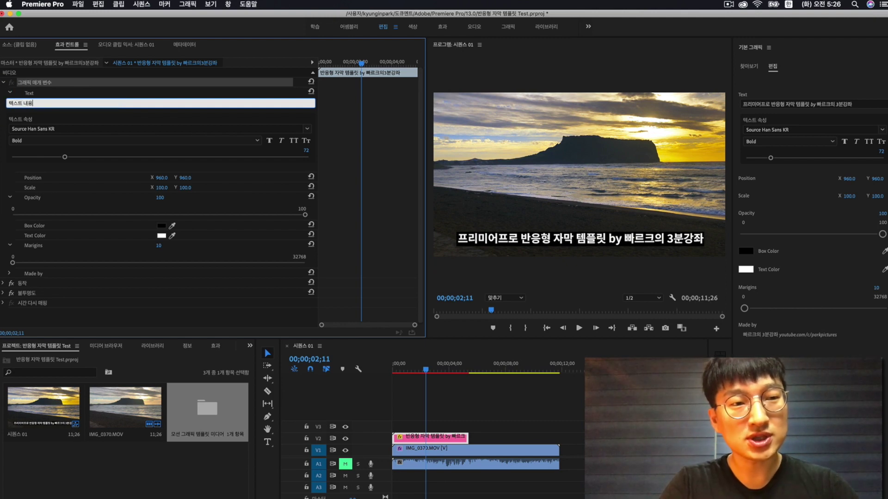
pyautogui.write('스트 내용을 자유롭게 입ㄹ')
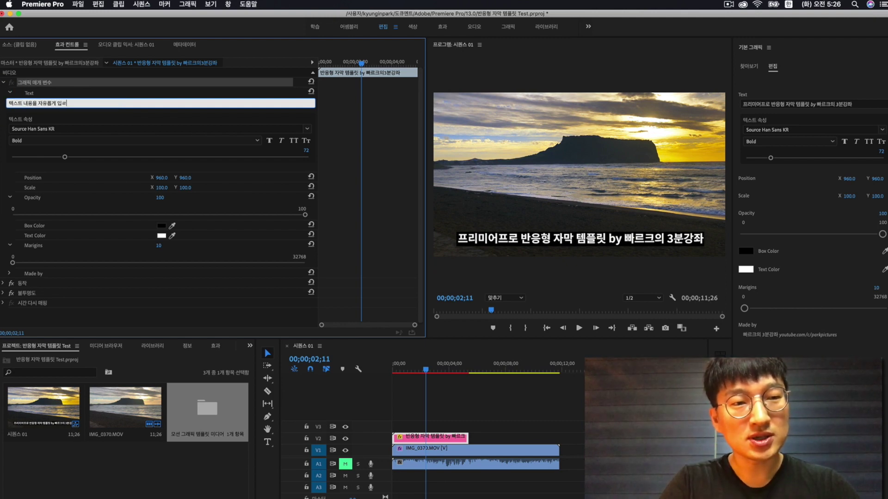
pyautogui.press('Return')
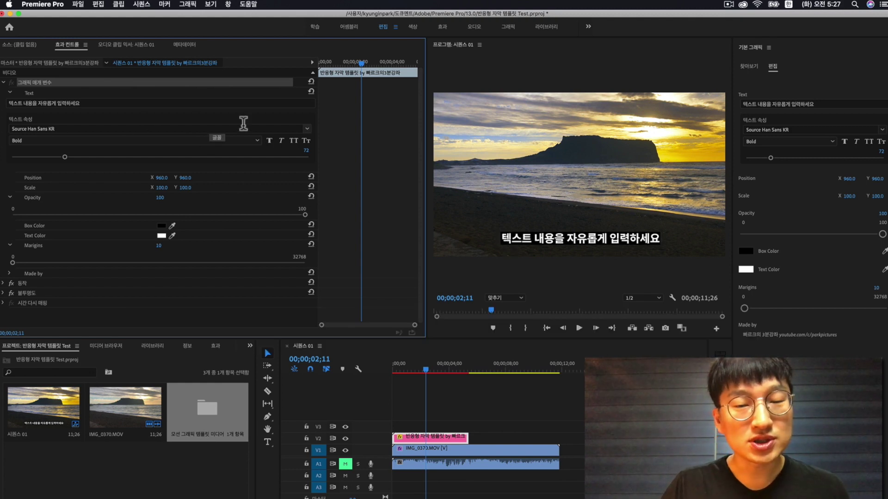
# Examine the available fonts and the Source Han Sans KR font styles for the caption without changing them
pyautogui.click(307, 129)
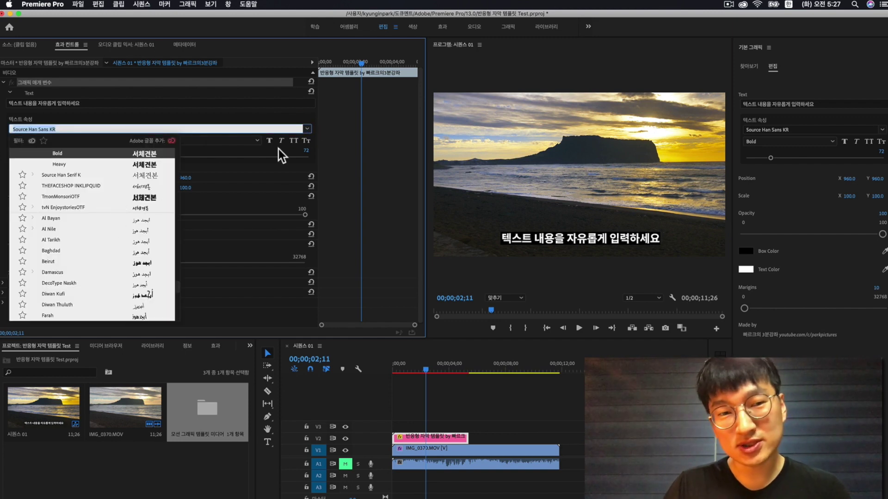
pyautogui.click(280, 128)
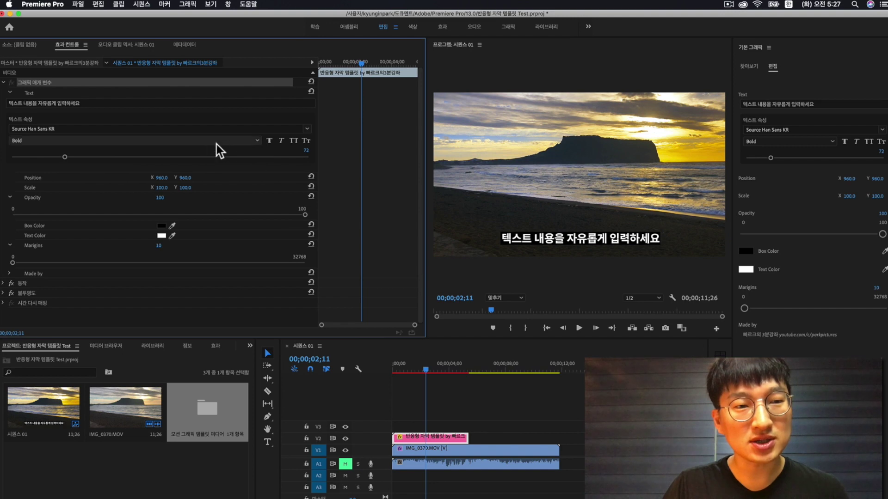
pyautogui.click(258, 141)
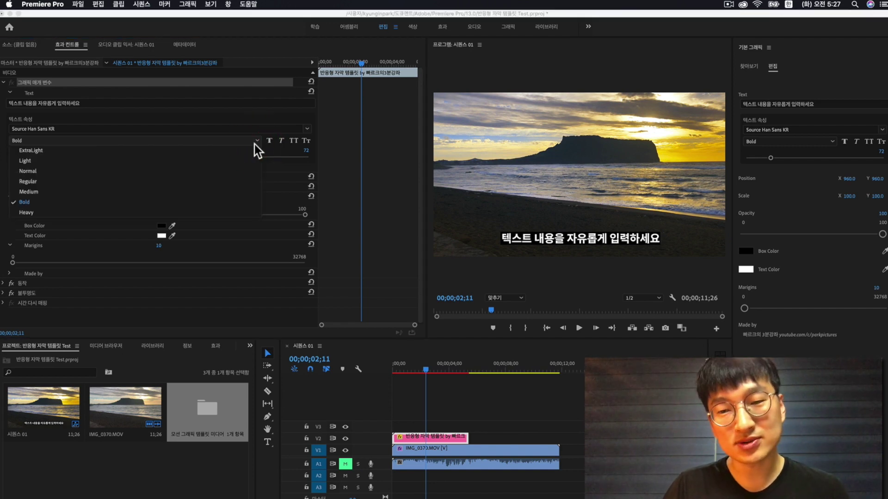
pyautogui.click(254, 124)
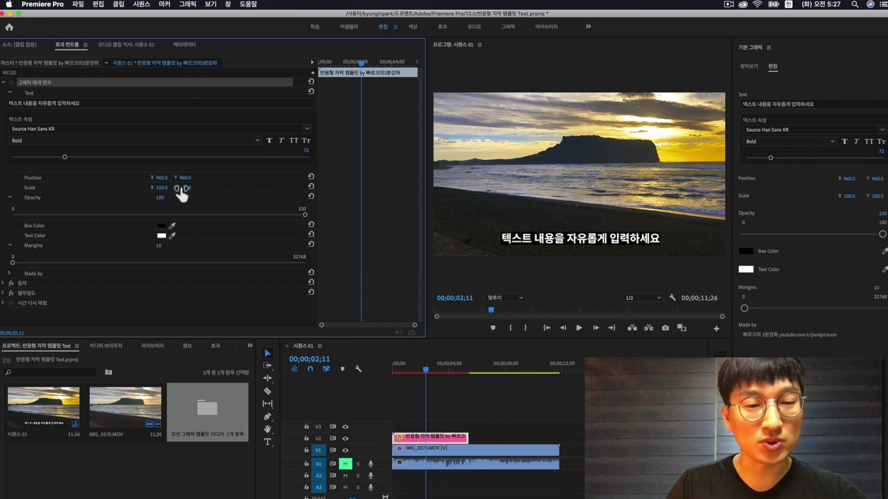
# Try moving the caption by changing its Position, including Y to 810, and reset the position to its default
pyautogui.moveTo(162, 182)
pyautogui.mouseDown()
pyautogui.moveTo(184, 181)
pyautogui.moveTo(174, 178)
pyautogui.mouseUp()
pyautogui.click(310, 178)
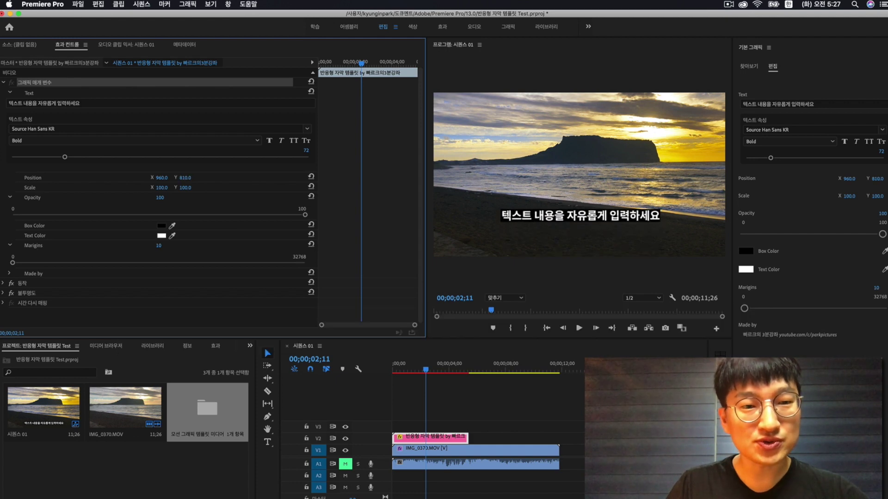
pyautogui.click(310, 178)
# Try a caption scale of 90 and a box opacity of 1, restoring both to 100
pyautogui.moveTo(162, 187); pyautogui.dragTo(244, 193)
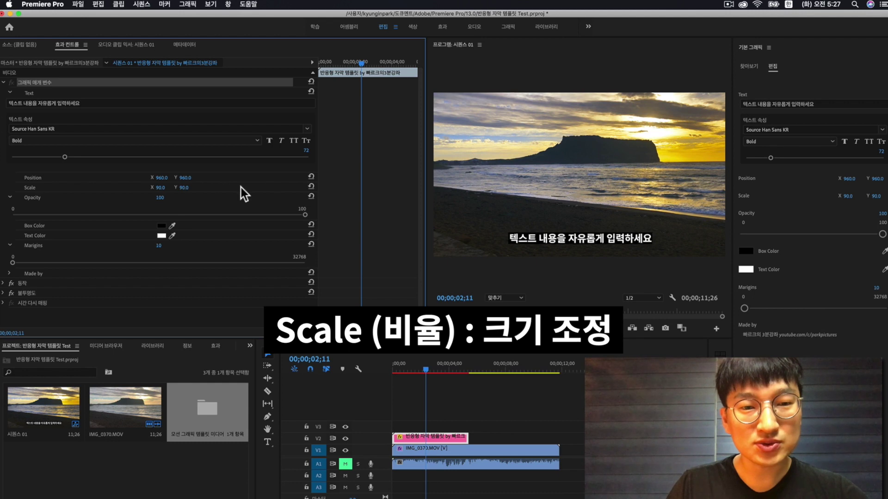
pyautogui.click(311, 187)
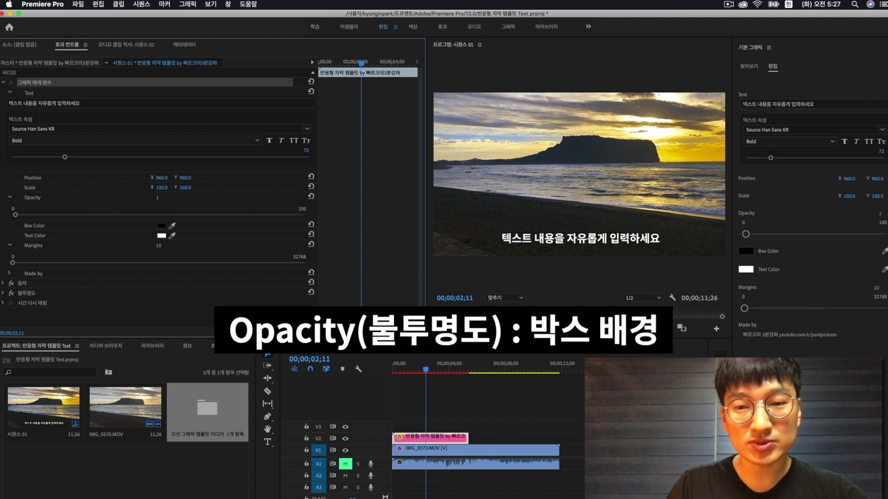
pyautogui.moveTo(158, 197); pyautogui.dragTo(168, 198)
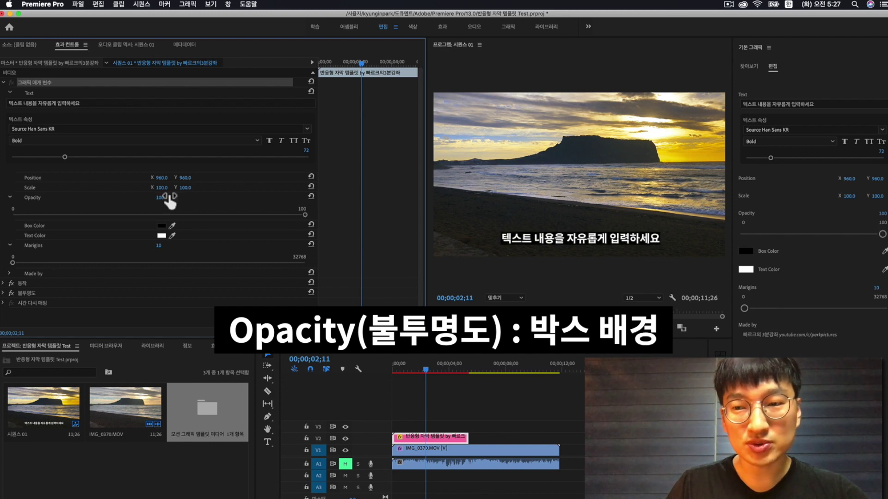
pyautogui.click(35, 202)
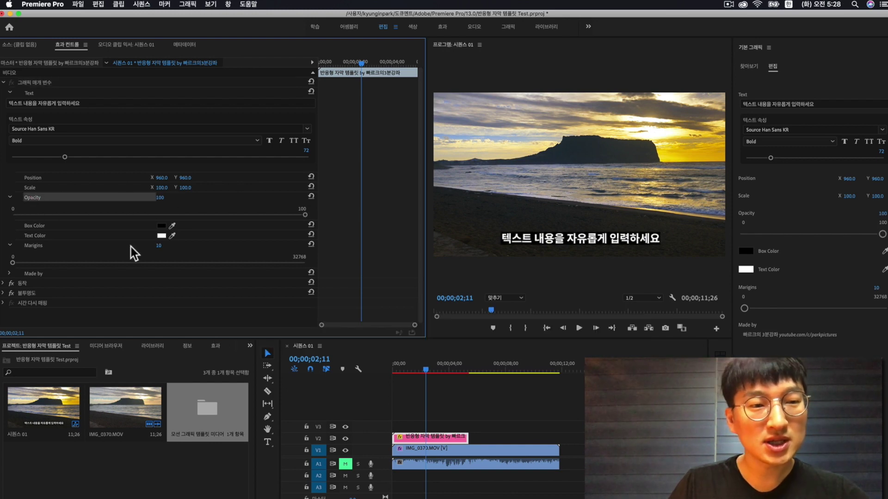
# Try the dark red box color 500606 behind the caption and reset the box color to its default
pyautogui.click(160, 226)
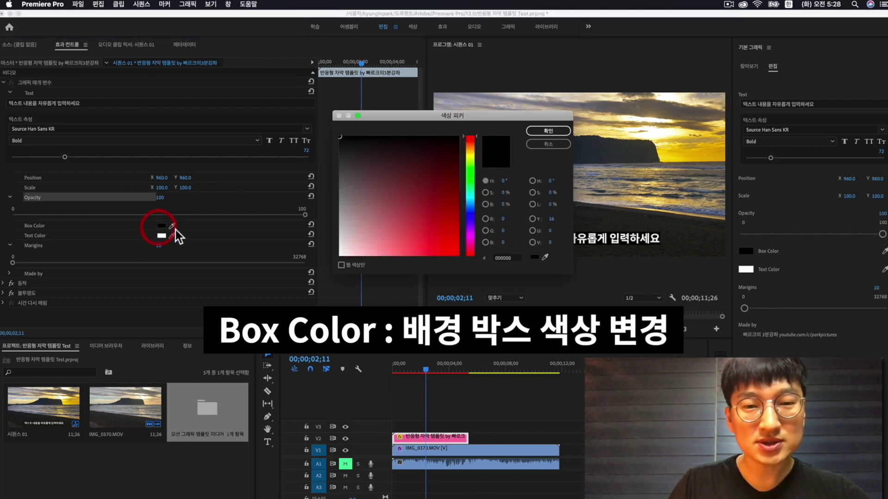
pyautogui.click(348, 255)
pyautogui.click(448, 173)
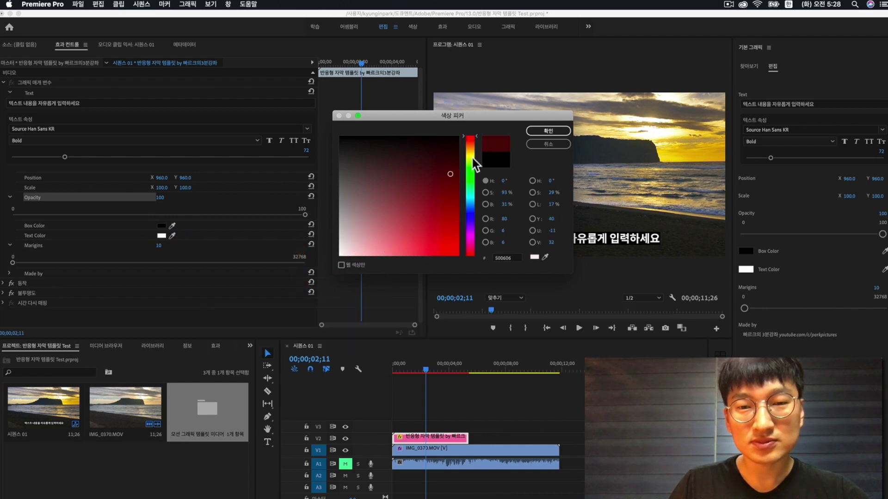
pyautogui.click(537, 132)
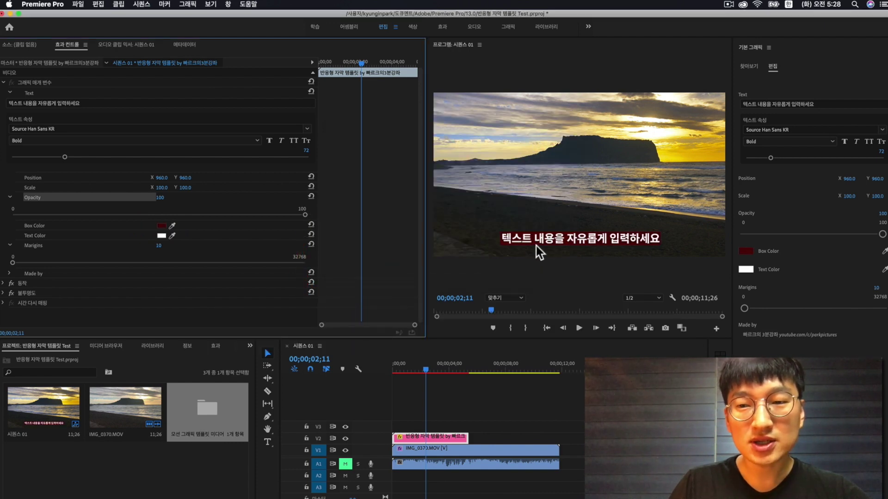
pyautogui.click(309, 225)
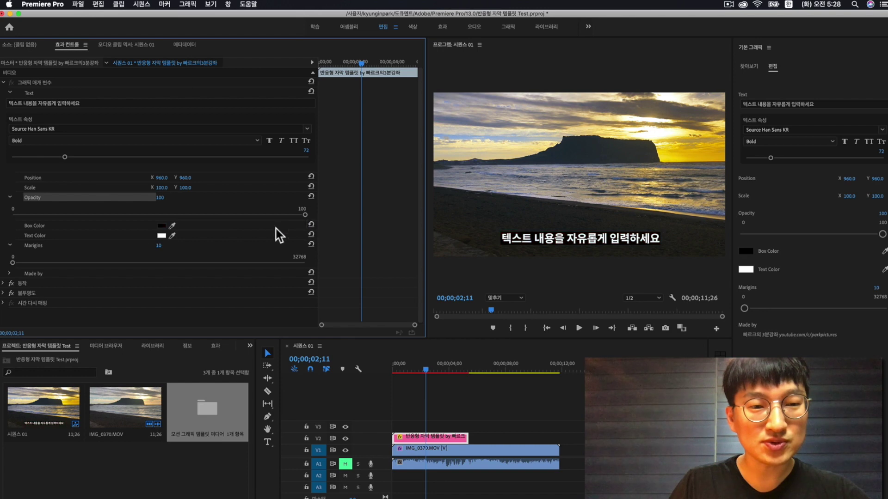
# Try a dark red text color on the caption and reset the text color to its default
pyautogui.click(162, 236)
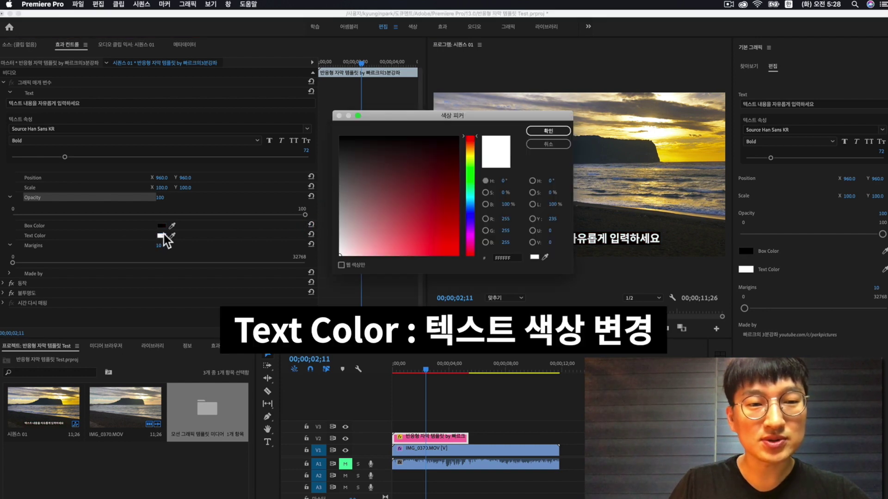
pyautogui.click(423, 210)
pyautogui.click(547, 131)
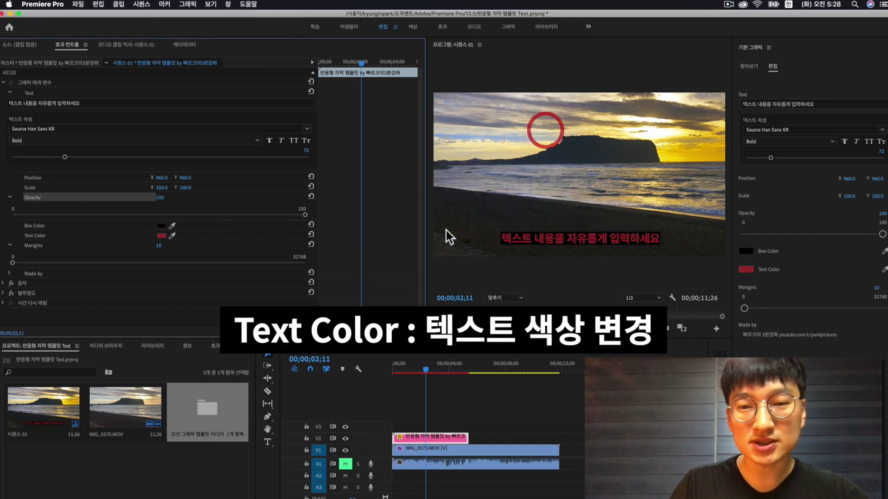
pyautogui.click(310, 235)
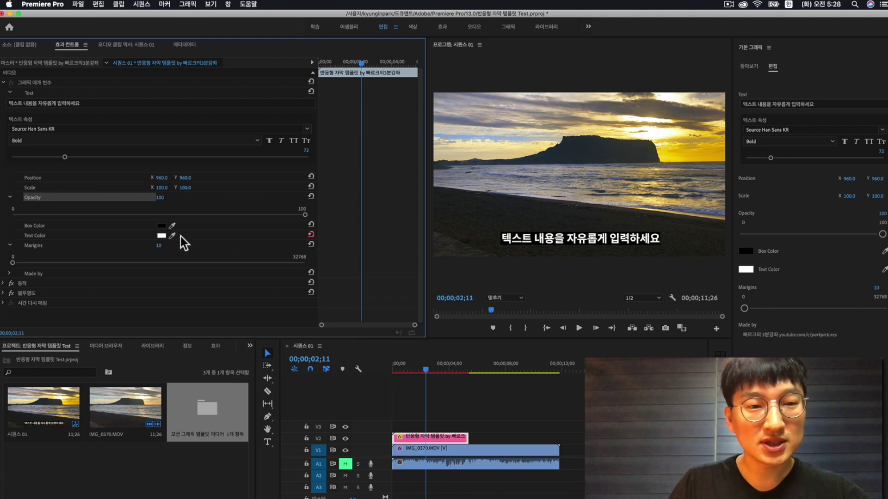
# Try a different Margins value for the box around the caption text and set it back to 10
pyautogui.click(10, 245)
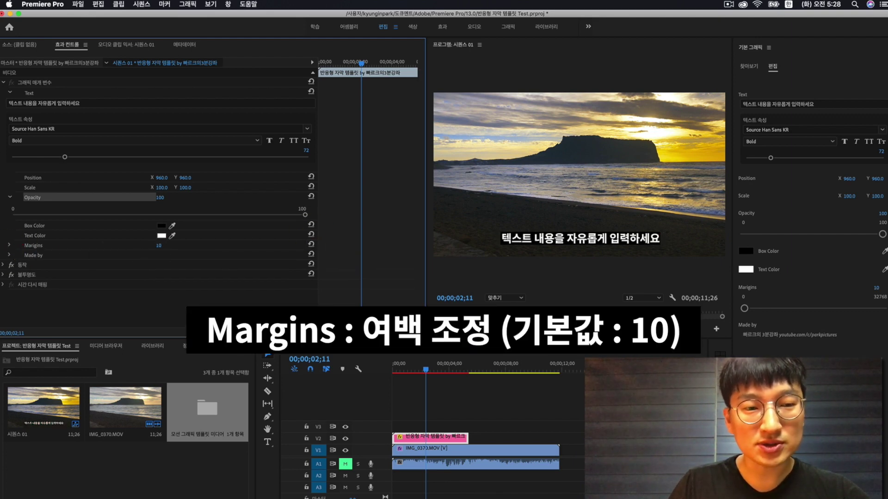
pyautogui.moveTo(158, 245); pyautogui.dragTo(171, 246)
pyautogui.click(159, 246)
pyautogui.write('10')
pyautogui.press('Return')
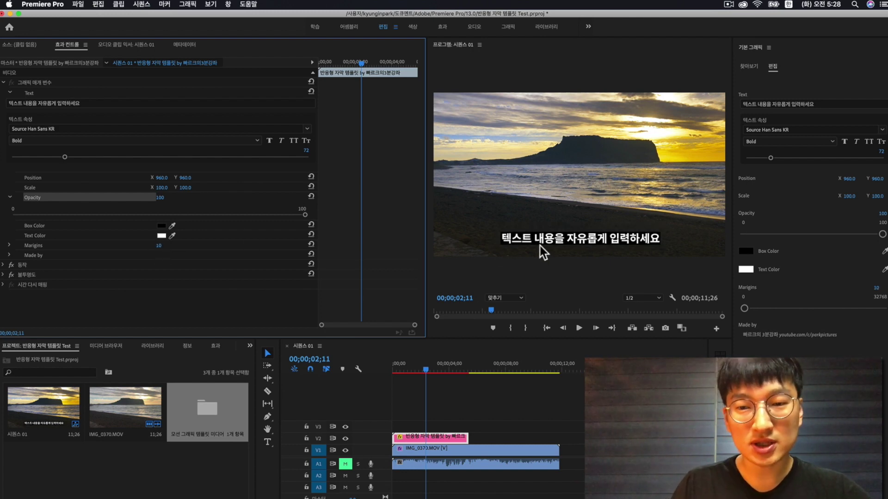
# Expand the caption template's Made by entry to view its creator credit
pyautogui.click(10, 257)
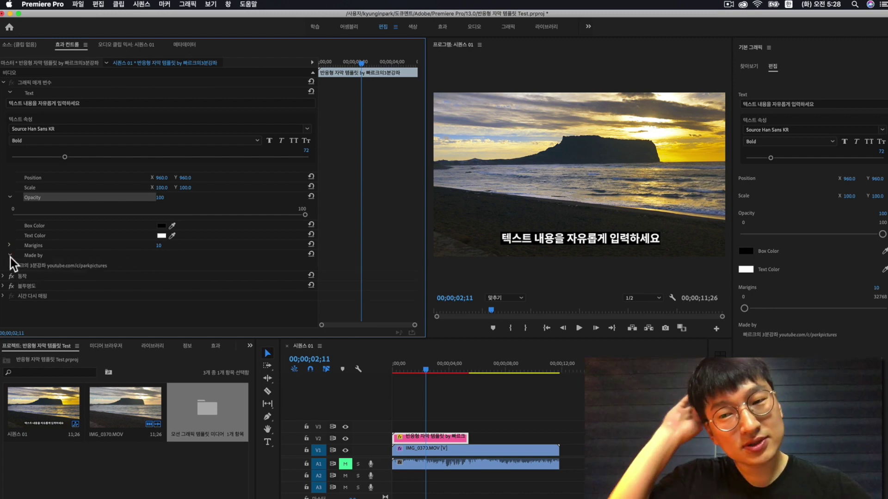